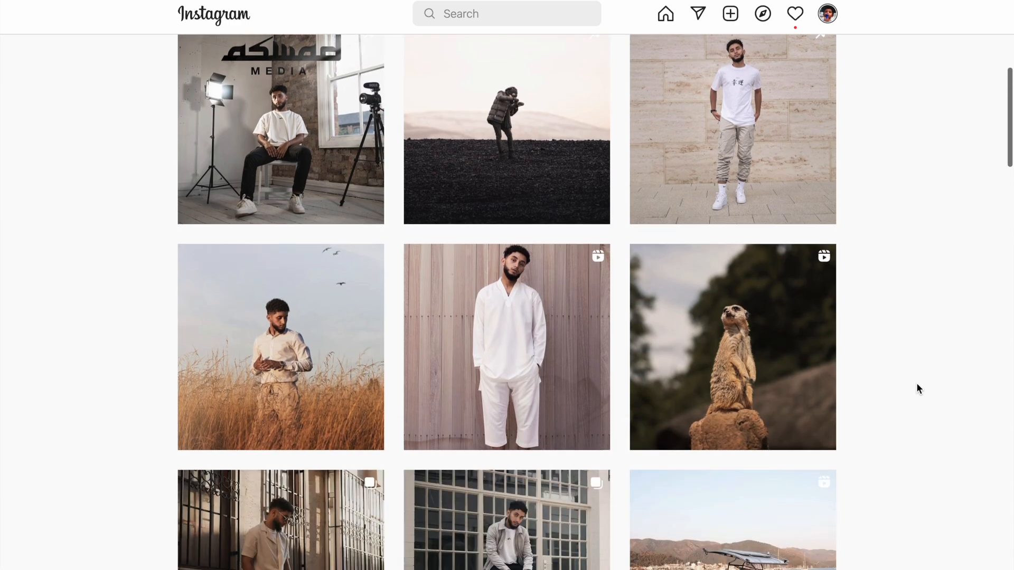
pyautogui.scroll(-4, 916, 383)
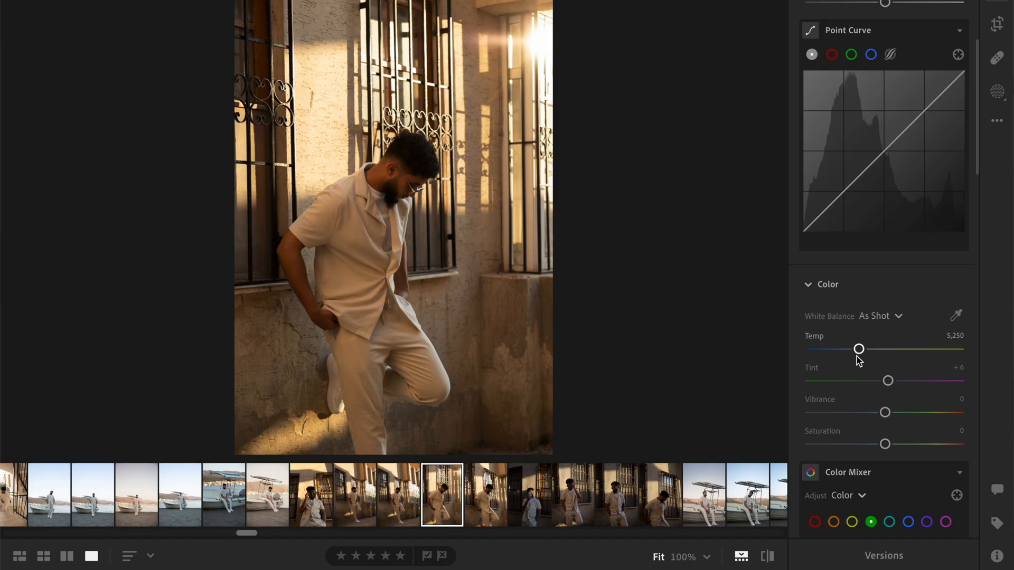
# Step: Warm the photo's white balance to a Temp of 6,076 and reduce its Saturation to −29
pyautogui.moveTo(858, 351); pyautogui.dragTo(865, 353)
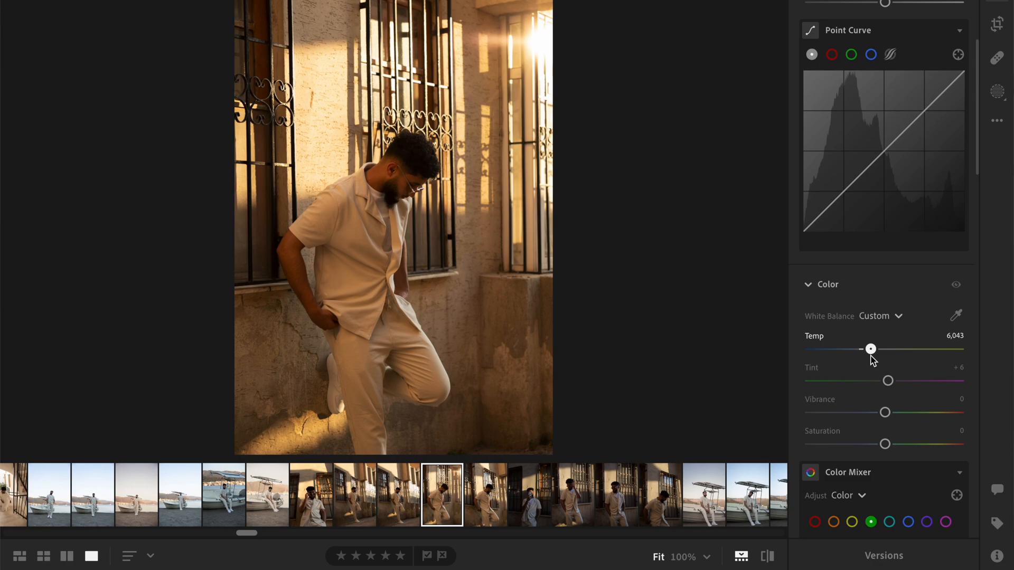
pyautogui.scroll(-3, 863, 392)
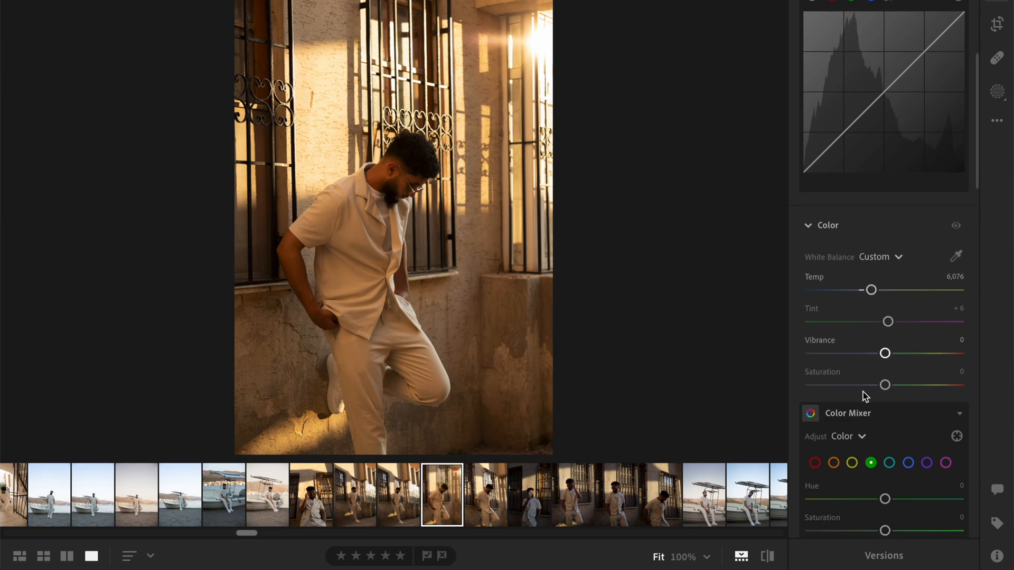
pyautogui.click(872, 386)
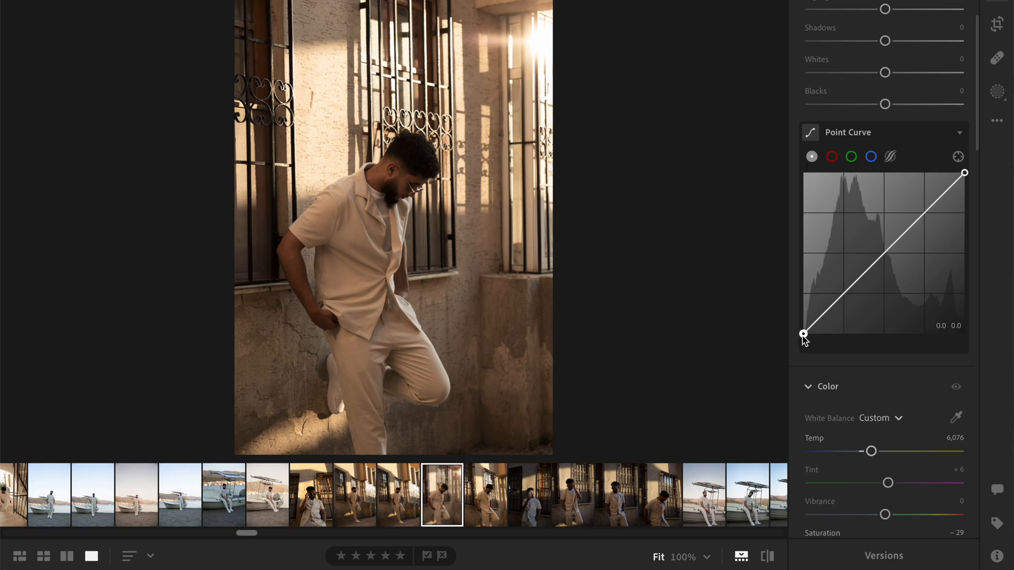
# Step: Shape the point curve into a faded S-curve with raised black point, lowered white point, darker shadows and brighter highlights
pyautogui.moveTo(803, 334); pyautogui.dragTo(800, 317)
pyautogui.moveTo(965, 173); pyautogui.dragTo(965, 184)
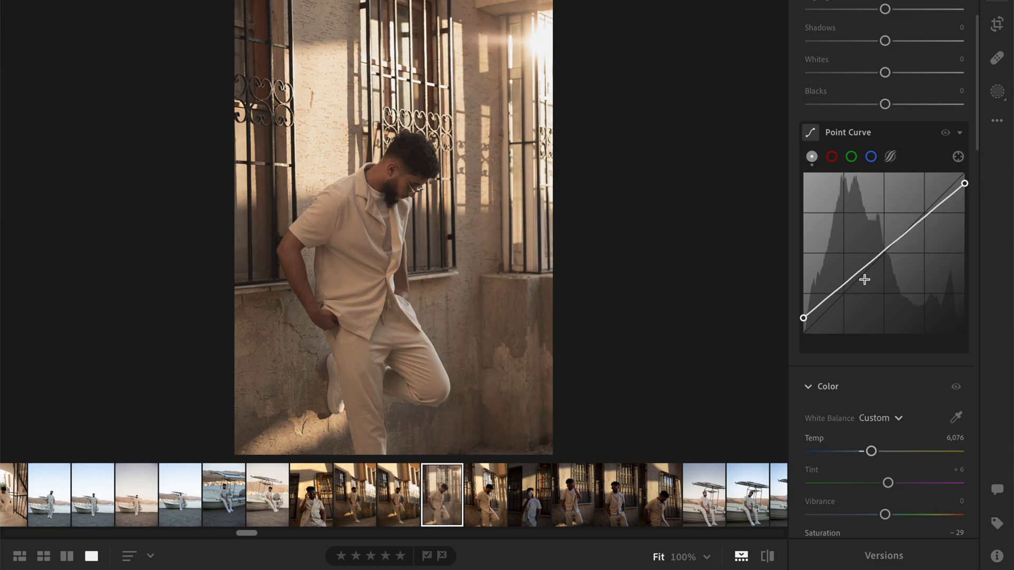
pyautogui.click(844, 285)
pyautogui.moveTo(845, 285); pyautogui.dragTo(845, 293)
pyautogui.moveTo(927, 223); pyautogui.dragTo(925, 212)
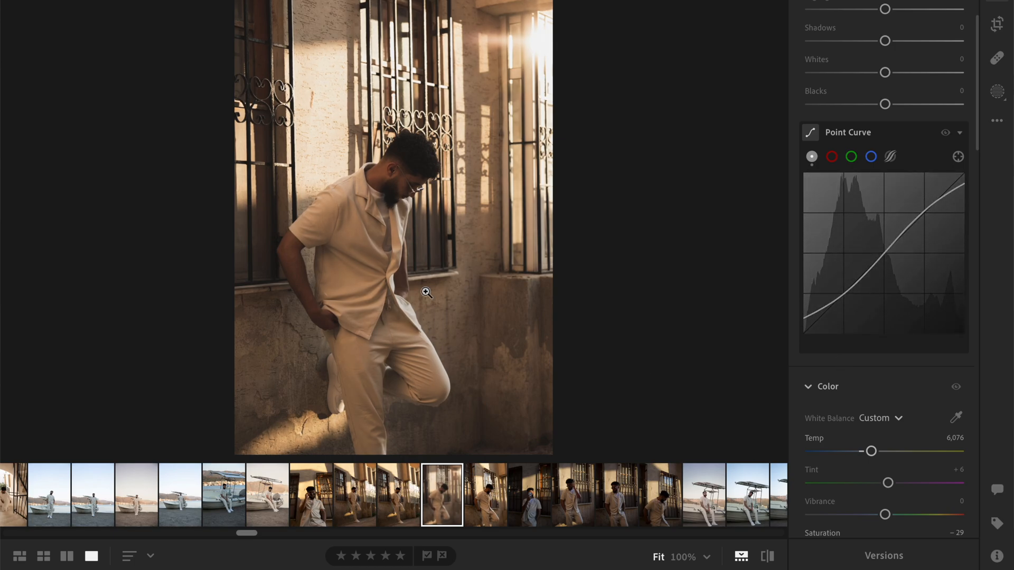
# Step: Compare the colour and curve edits with the original photo
pyautogui.click(769, 557)
pyautogui.click(769, 558)
pyautogui.click(768, 557)
pyautogui.click(768, 557)
pyautogui.click(768, 557)
pyautogui.click(768, 557)
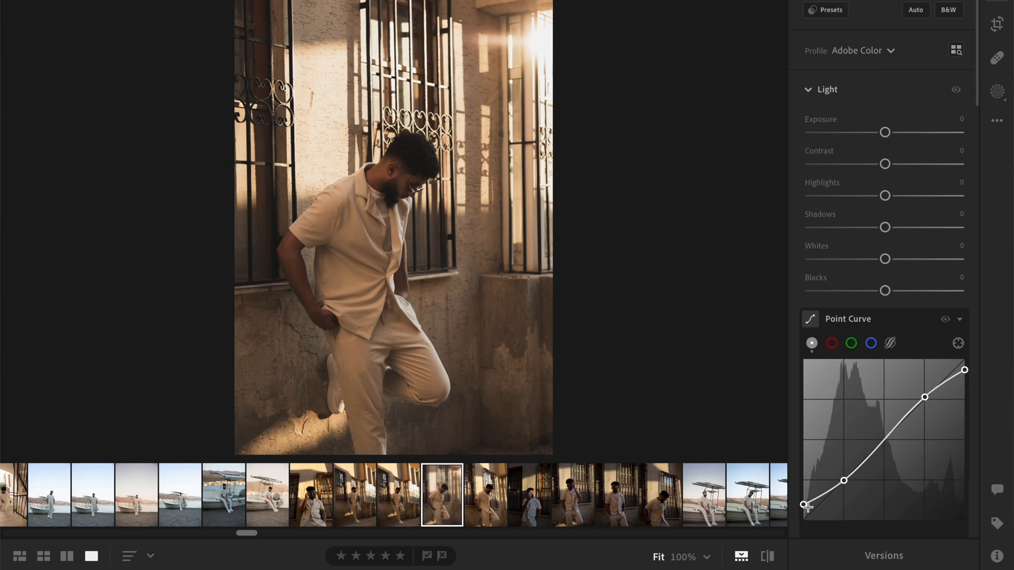
# Step: Refine the point curve by slightly lowering its black and shadow points and nudging the highlight point up
pyautogui.moveTo(805, 506); pyautogui.dragTo(844, 486)
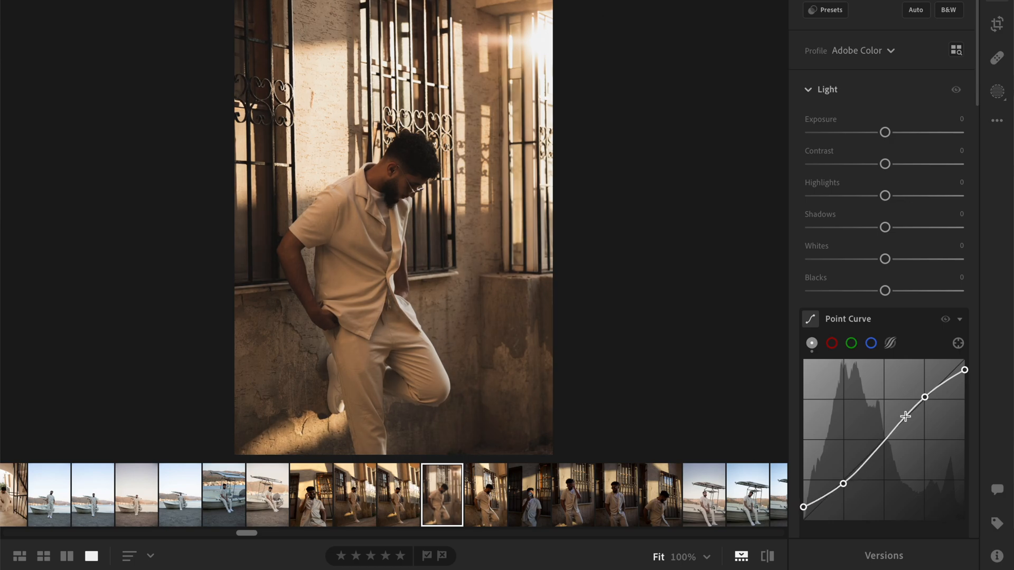
pyautogui.scroll(-1, 950, 374)
pyautogui.moveTo(926, 358); pyautogui.dragTo(926, 357)
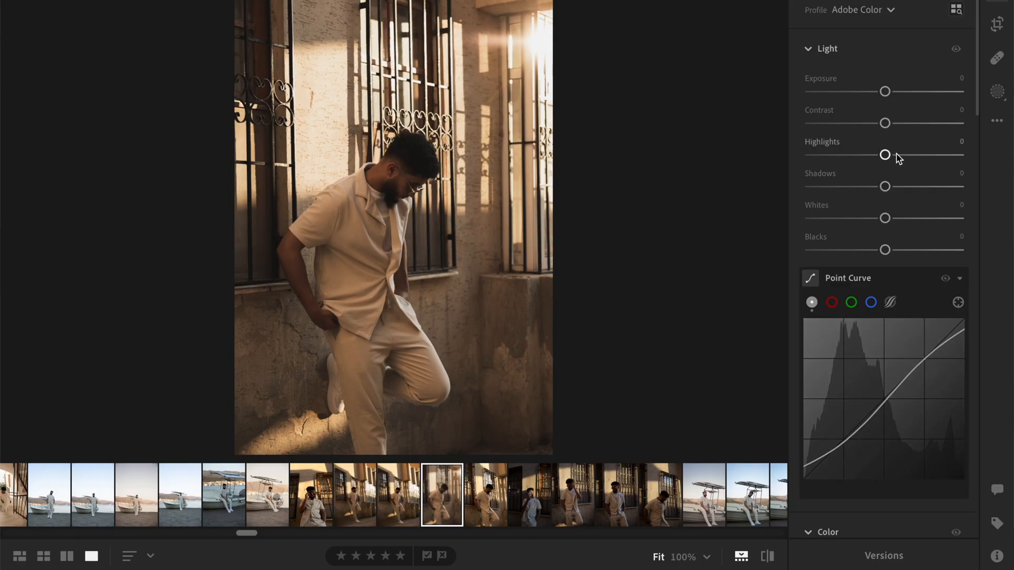
# Step: Set the photo's Highlights to +20, Shadows to +18 and Whites to −24
pyautogui.moveTo(896, 154)
pyautogui.mouseDown()
pyautogui.moveTo(908, 155)
pyautogui.moveTo(870, 164)
pyautogui.moveTo(907, 167)
pyautogui.mouseUp()
pyautogui.moveTo(883, 187); pyautogui.dragTo(899, 190)
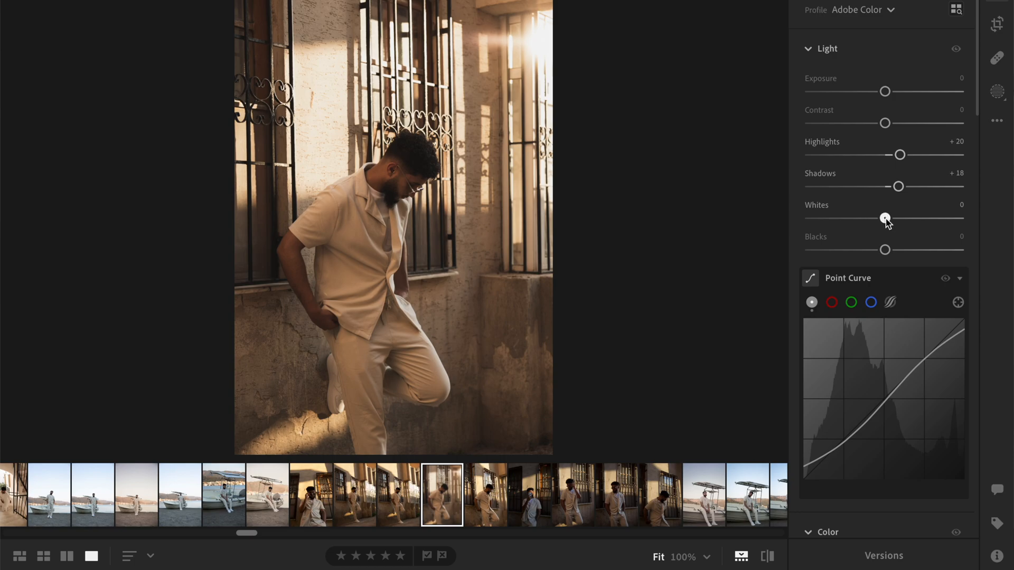
pyautogui.moveTo(885, 218); pyautogui.dragTo(868, 228)
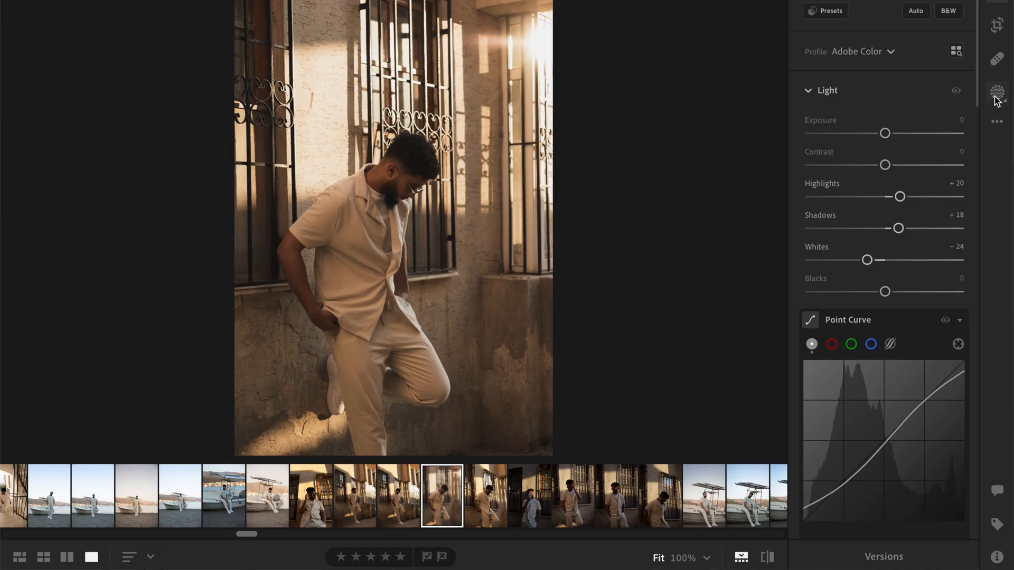
# Step: Create a mask that selects the subject, set its Clarity to +18 and increase its Sharpness slightly
pyautogui.click(996, 95)
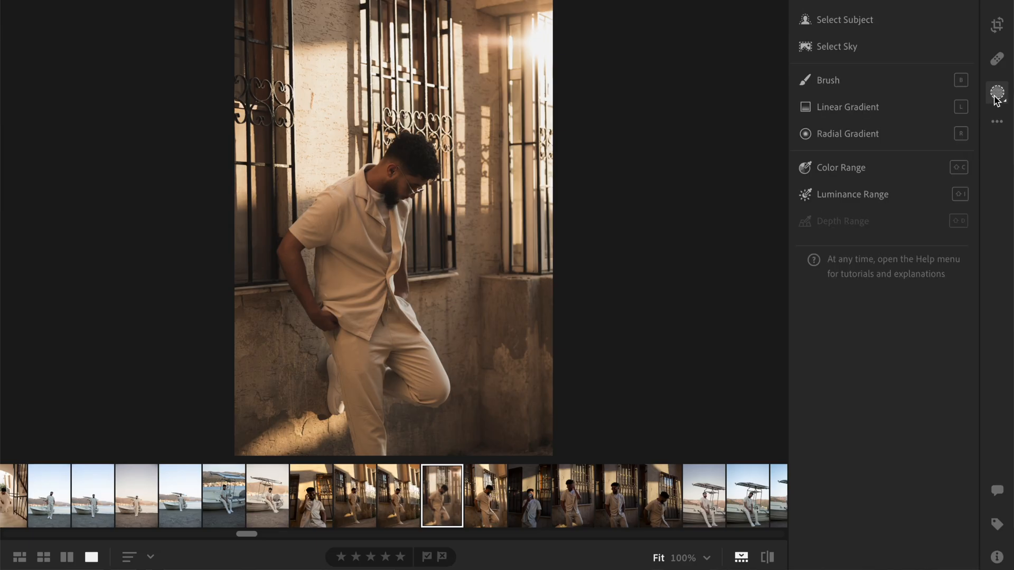
pyautogui.click(861, 25)
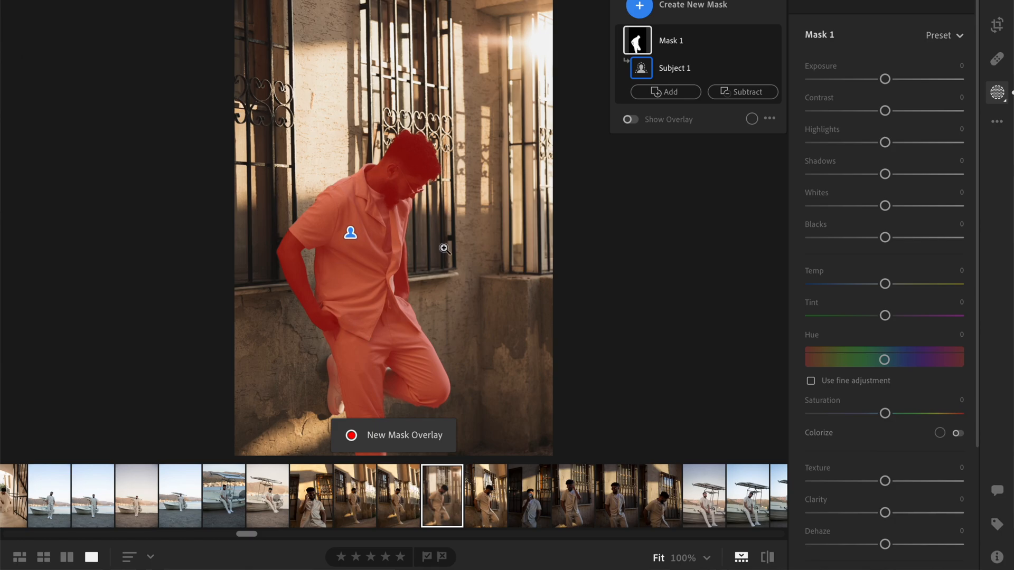
pyautogui.click(900, 513)
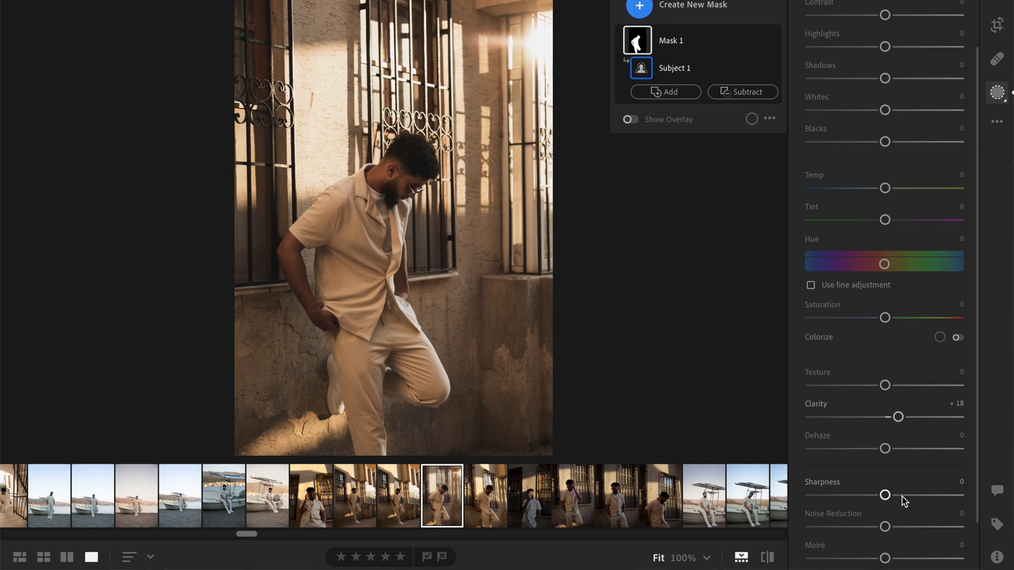
pyautogui.click(901, 496)
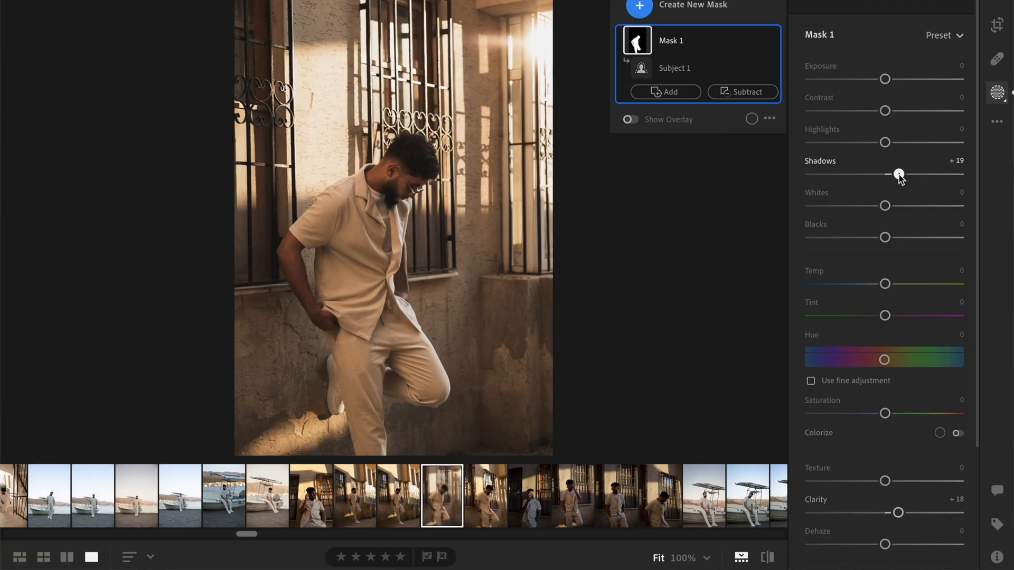
# Step: Set the subject mask's Shadows to +23, Temp to +13 and Saturation to −24
pyautogui.moveTo(900, 176); pyautogui.dragTo(900, 176)
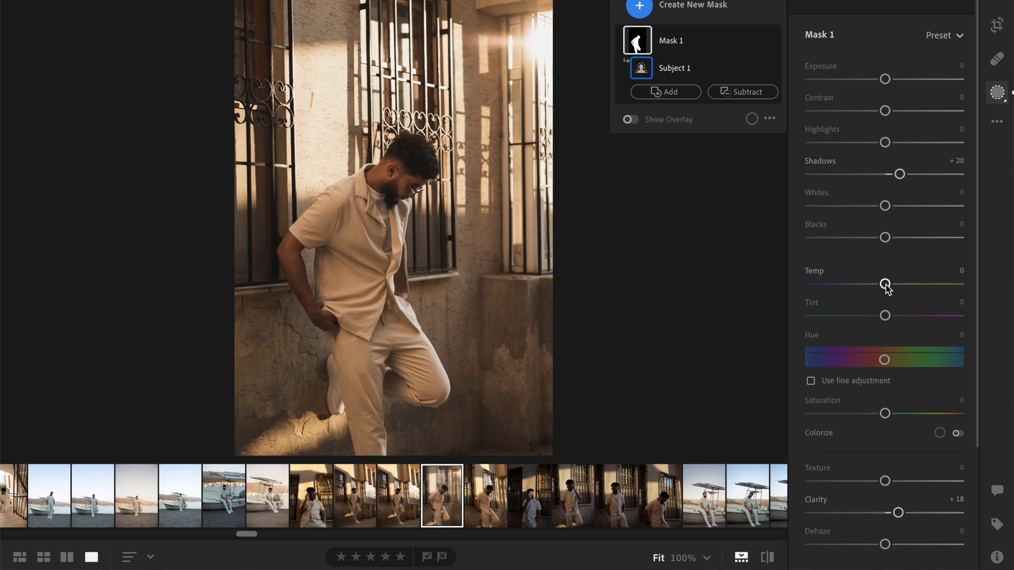
pyautogui.moveTo(885, 285); pyautogui.dragTo(885, 284)
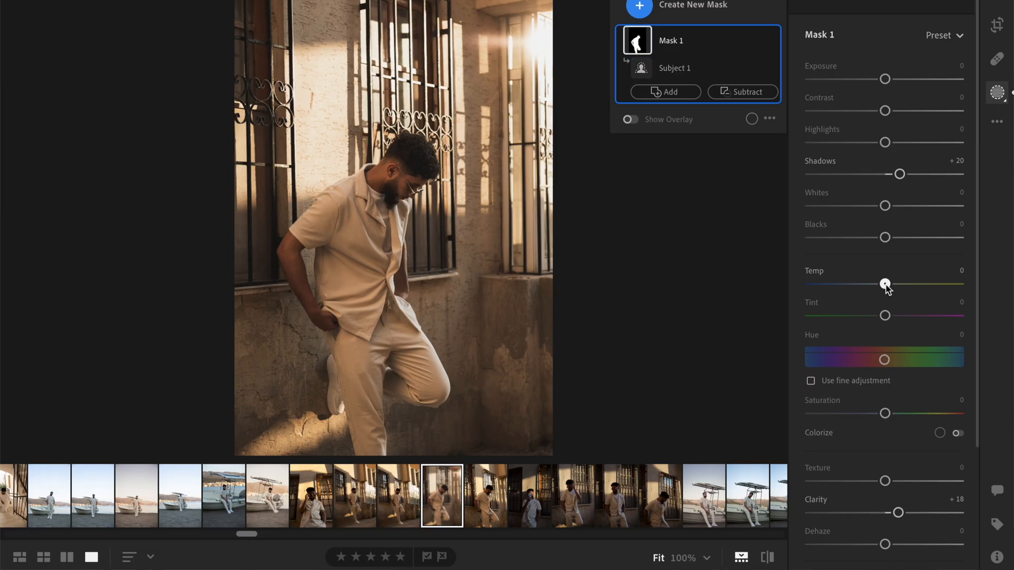
pyautogui.moveTo(895, 289); pyautogui.dragTo(895, 289)
pyautogui.moveTo(871, 415); pyautogui.dragTo(867, 414)
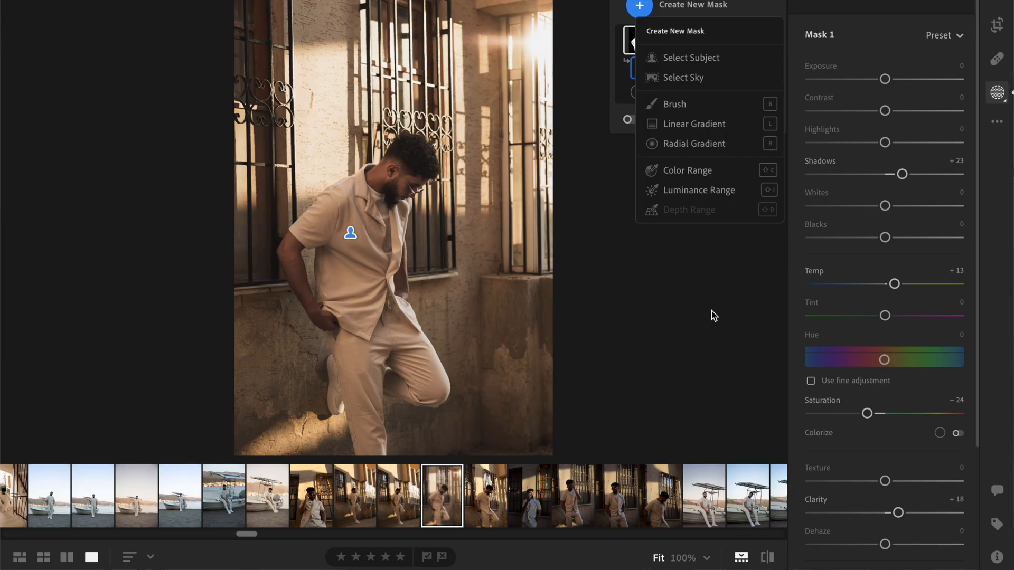
# Step: Add a linear gradient mask from the photo's lower-left corner toward the centre and set its Exposure to −1.08
pyautogui.click(712, 310)
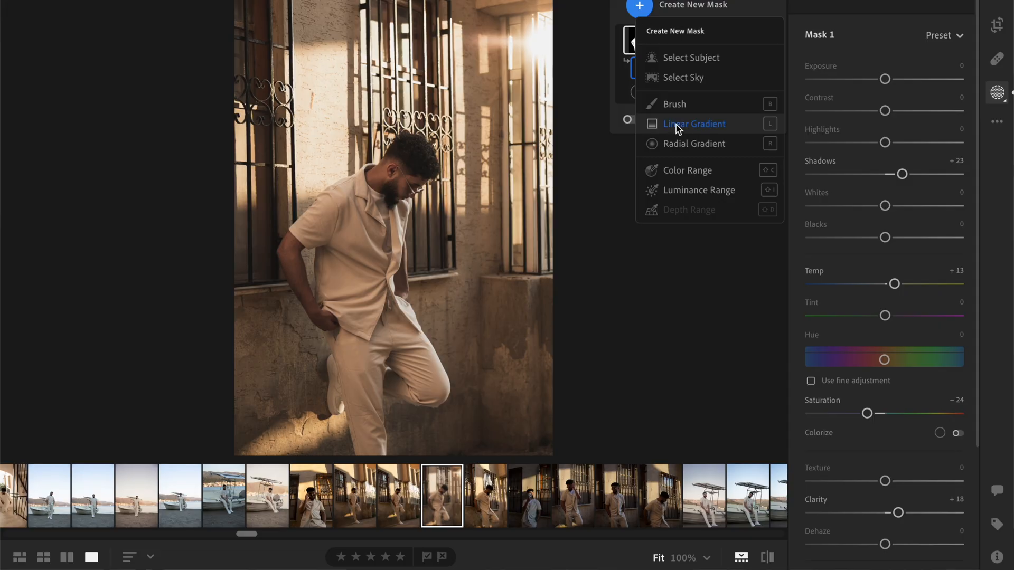
pyautogui.click(676, 125)
pyautogui.moveTo(239, 442)
pyautogui.mouseDown()
pyautogui.moveTo(354, 273)
pyautogui.moveTo(408, 231)
pyautogui.mouseUp()
pyautogui.moveTo(885, 79); pyautogui.dragTo(844, 87)
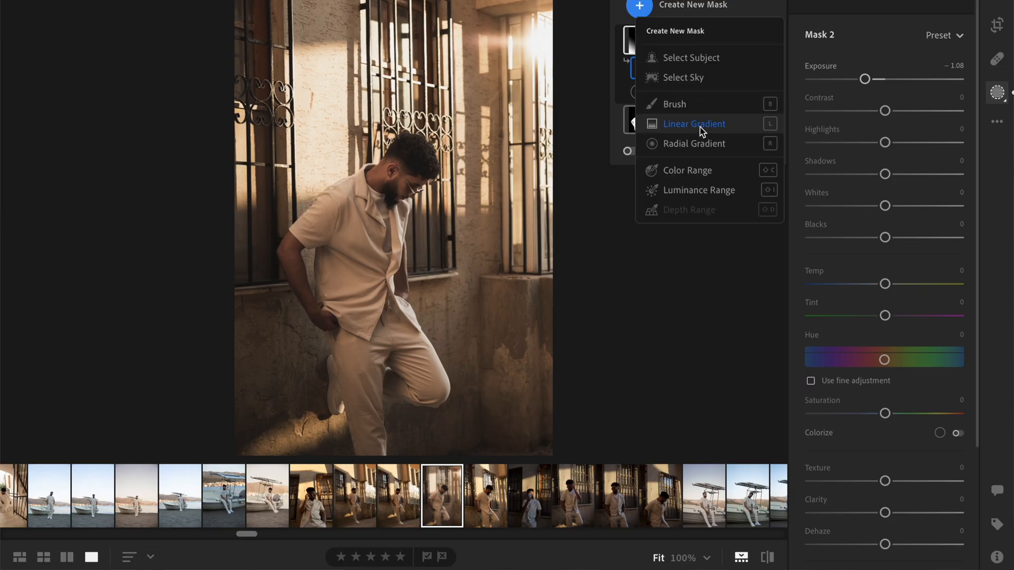
# Step: Add another linear gradient mask from the photo's upper-right corner toward the subject and set its Exposure to +0.92
pyautogui.click(705, 131)
pyautogui.moveTo(544, 24); pyautogui.dragTo(390, 185)
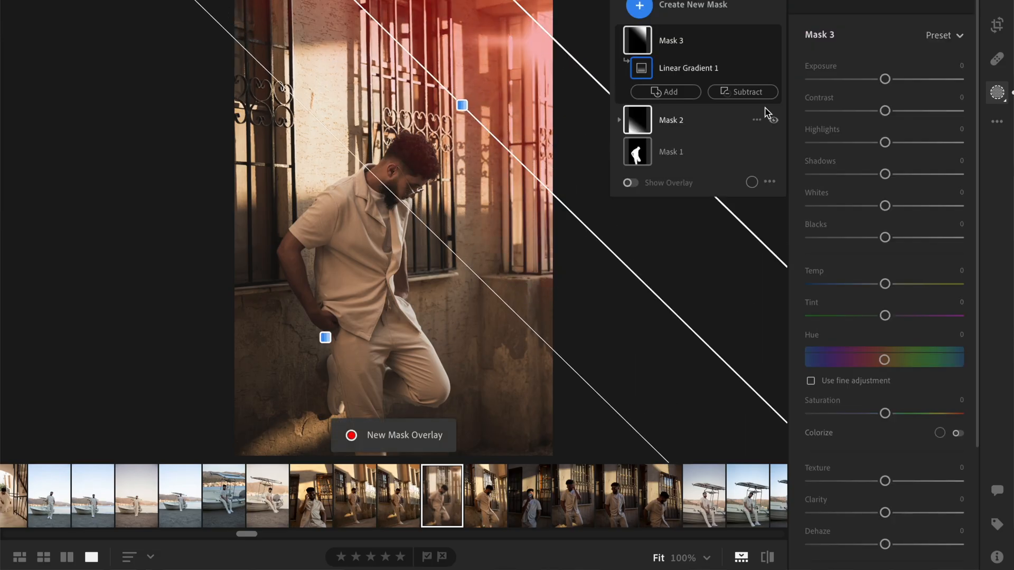
pyautogui.moveTo(886, 78); pyautogui.dragTo(904, 93)
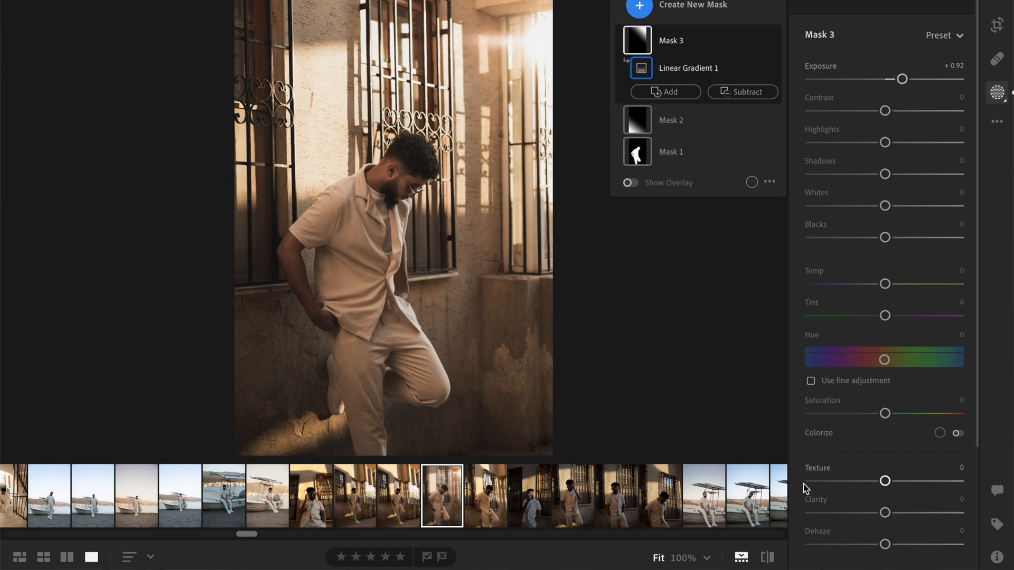
# Step: Compare the finished edit, including the three masks, with the original photo
pyautogui.click(768, 558)
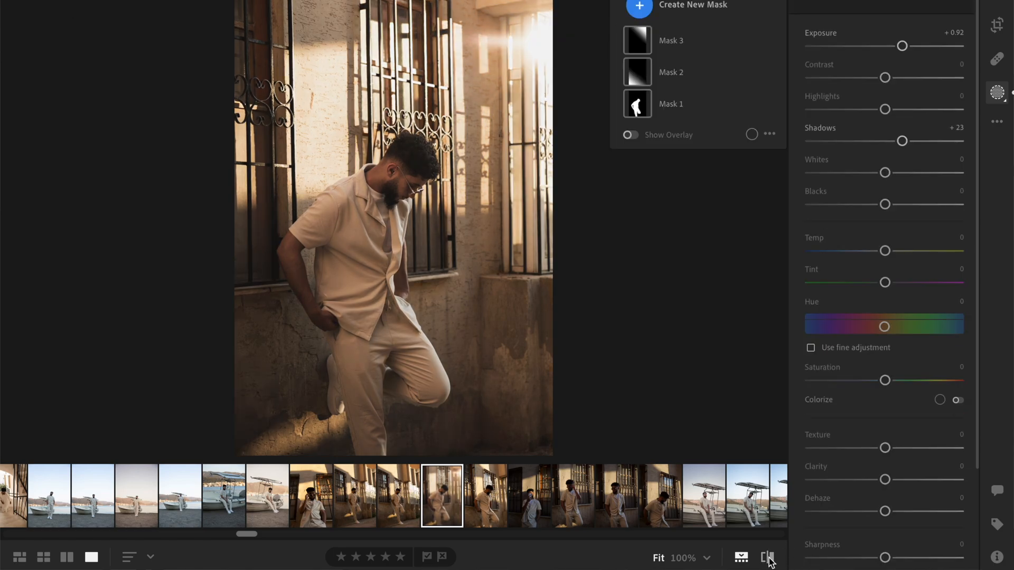
pyautogui.click(768, 557)
pyautogui.click(768, 558)
pyautogui.click(769, 558)
pyautogui.click(769, 558)
pyautogui.click(768, 558)
pyautogui.click(769, 557)
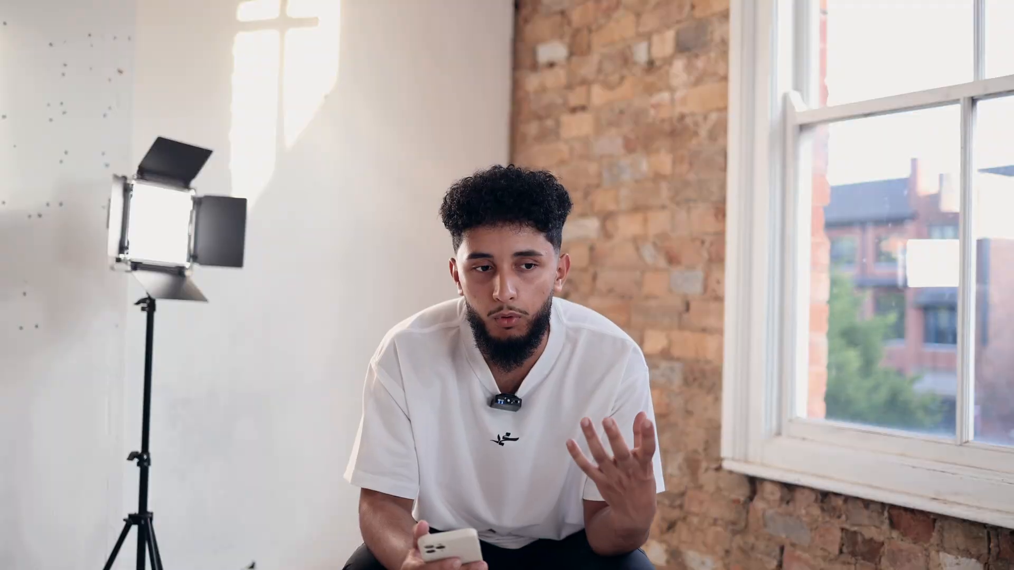